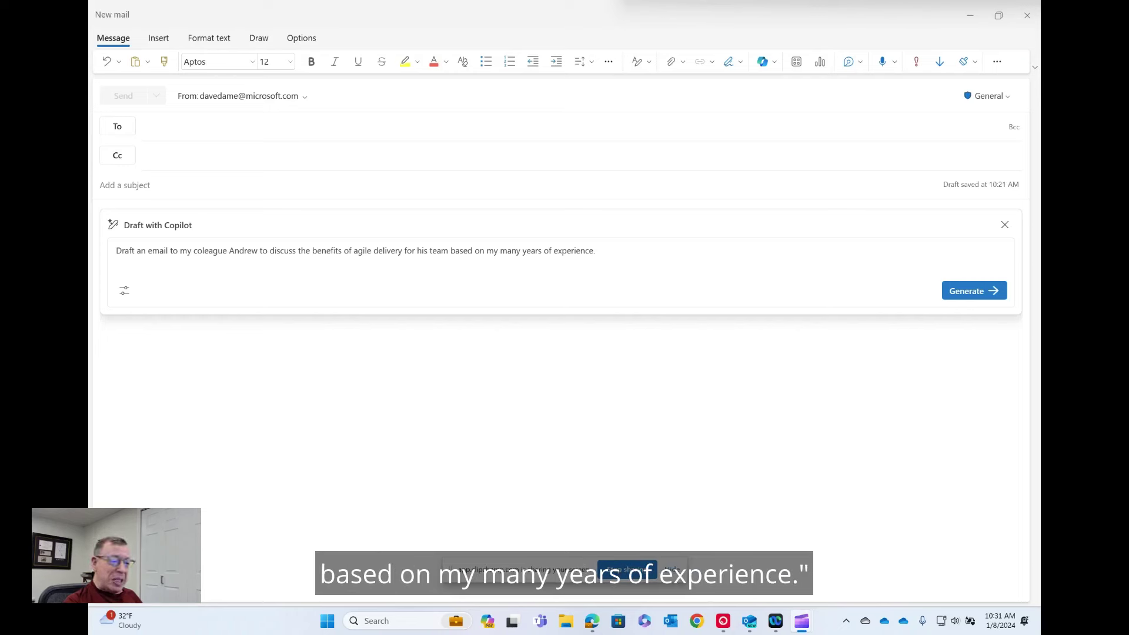
# Generate Copilot's first draft explaining how agile delivery benefits the colleague's team
pyautogui.click(973, 290)
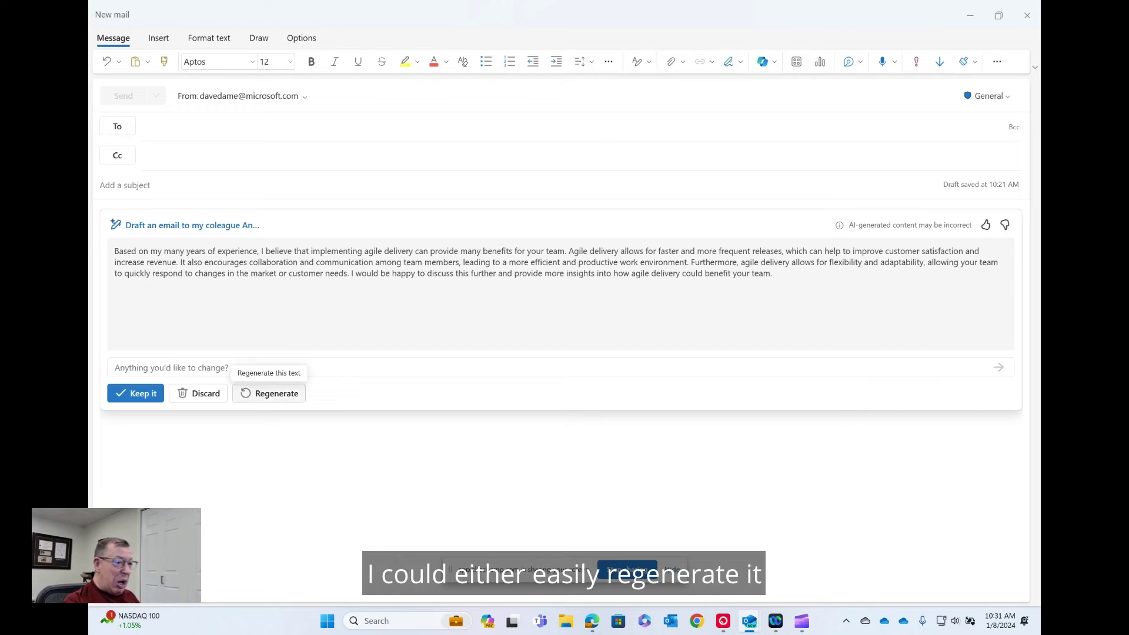
# Regenerate the Copilot draft to get a second version of the agile-delivery email
pyautogui.click(270, 394)
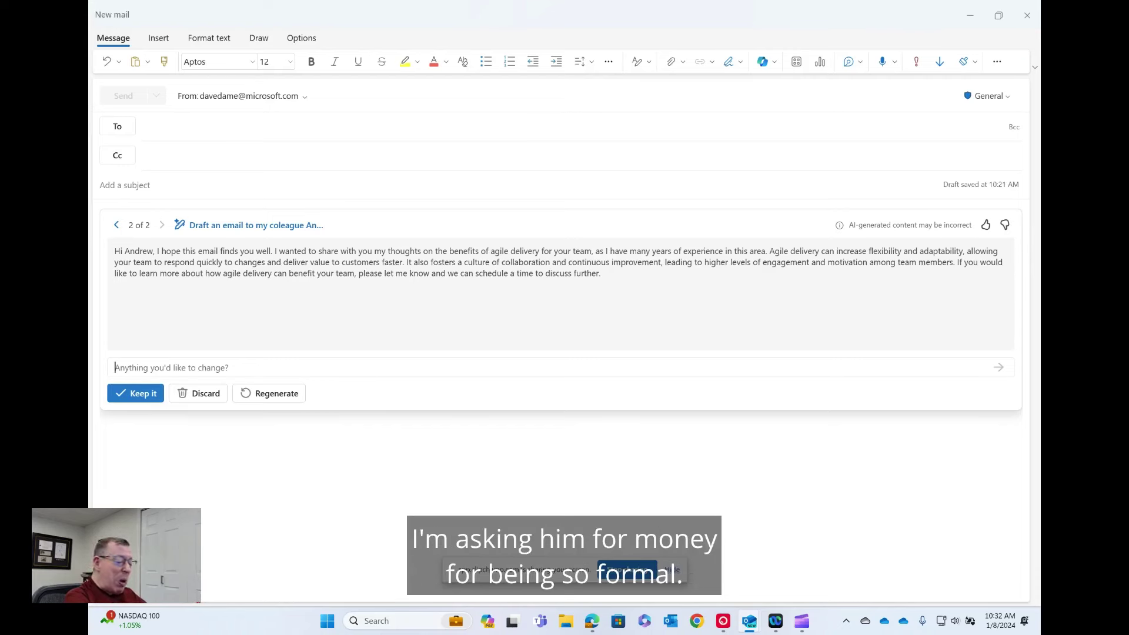
# Ask Copilot to 'Make this more and more detailed' for a longer third draft
pyautogui.write('Make ')
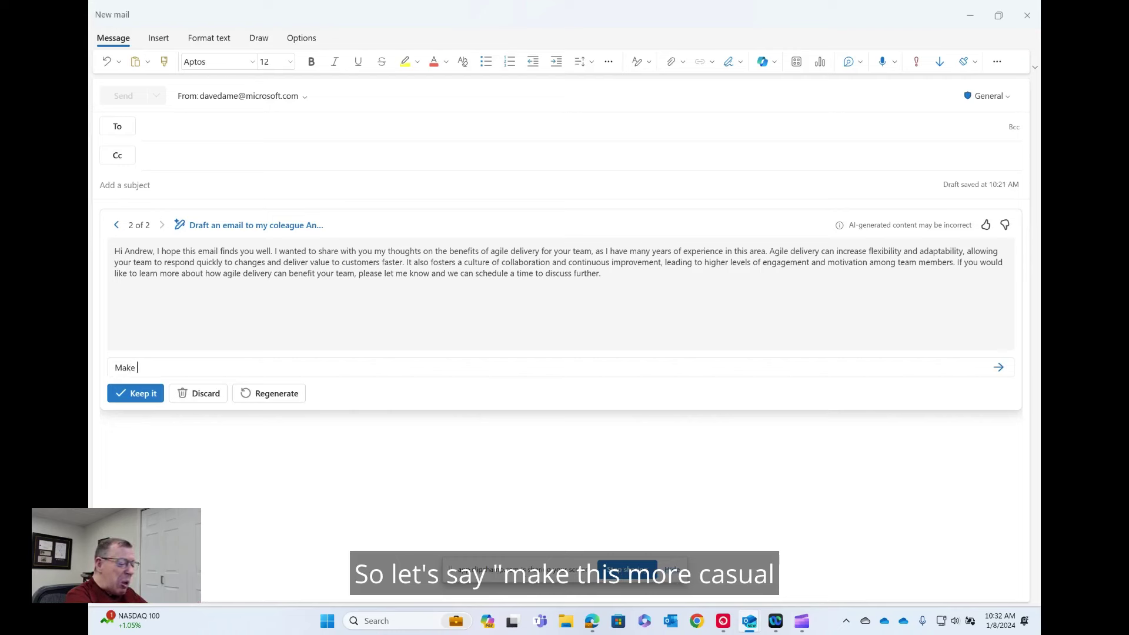
pyautogui.write('this ')
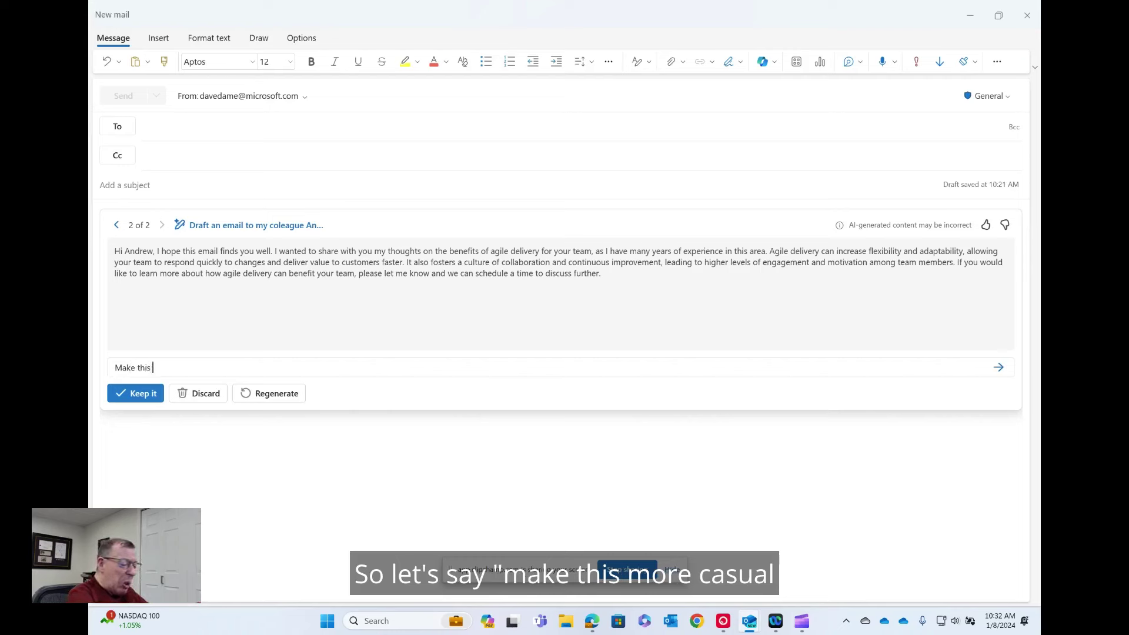
pyautogui.write('more ')
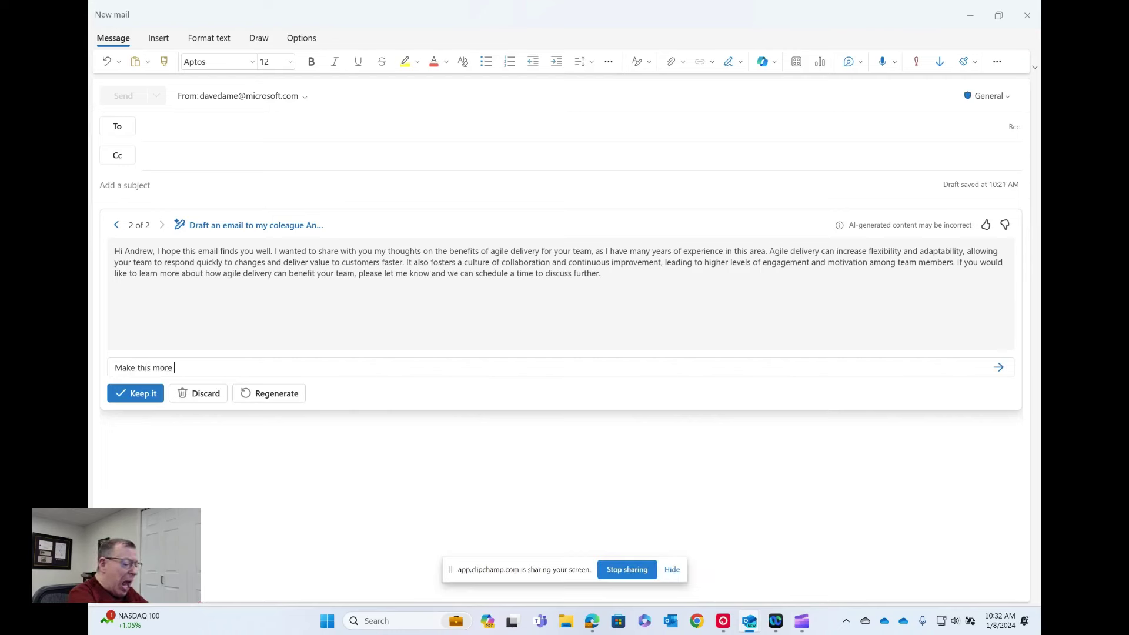
pyautogui.write('and m')
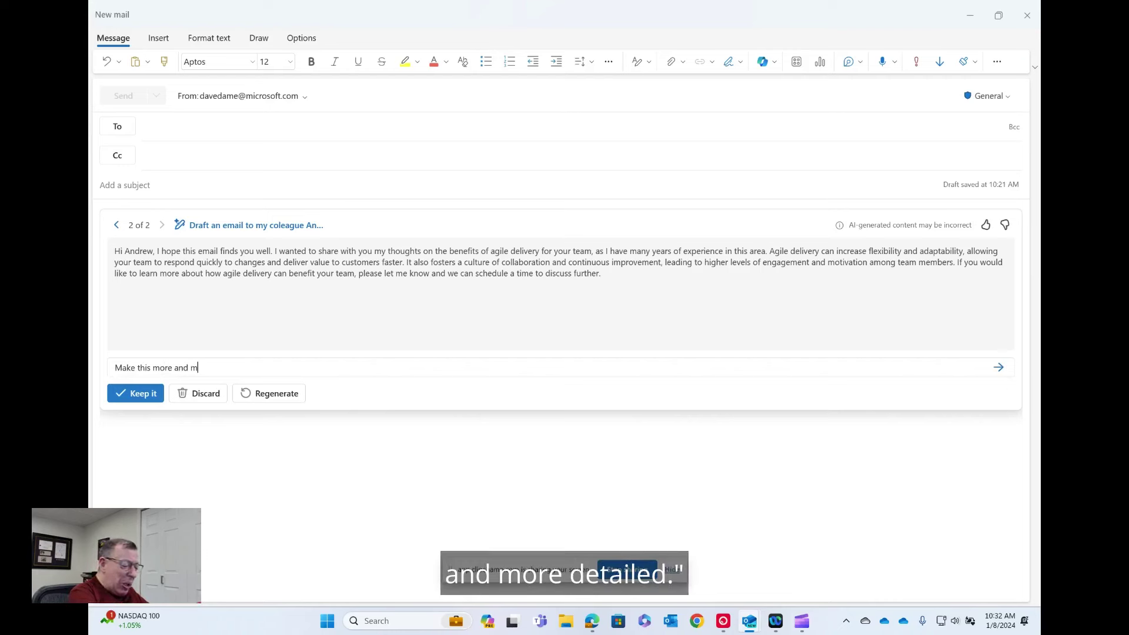
pyautogui.write('ore det')
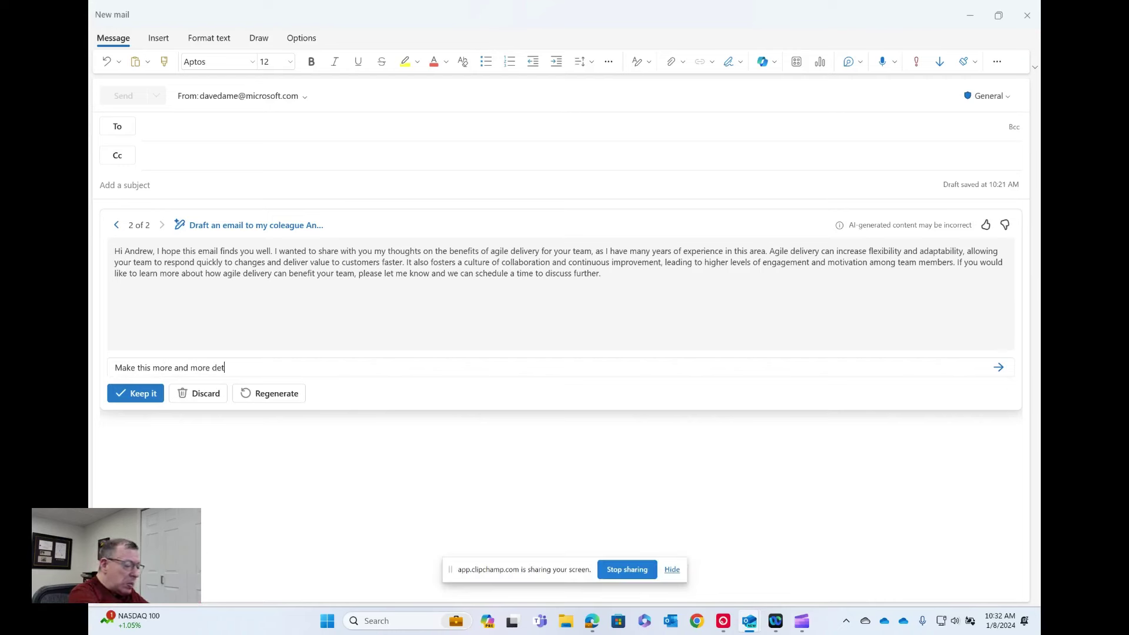
pyautogui.write('ailed')
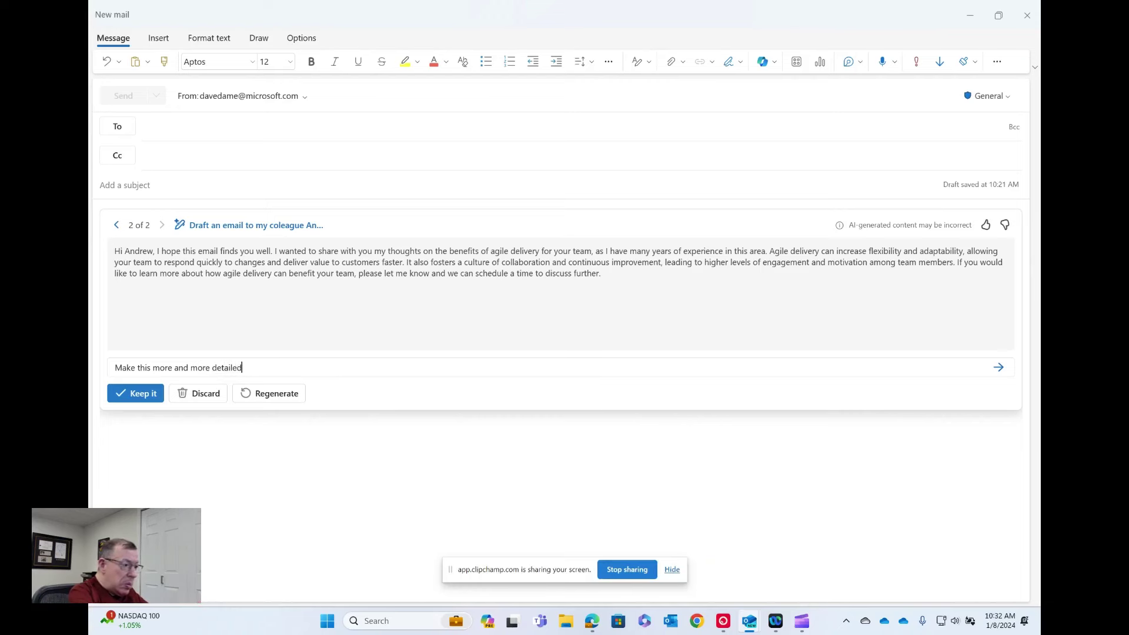
pyautogui.press('Return')
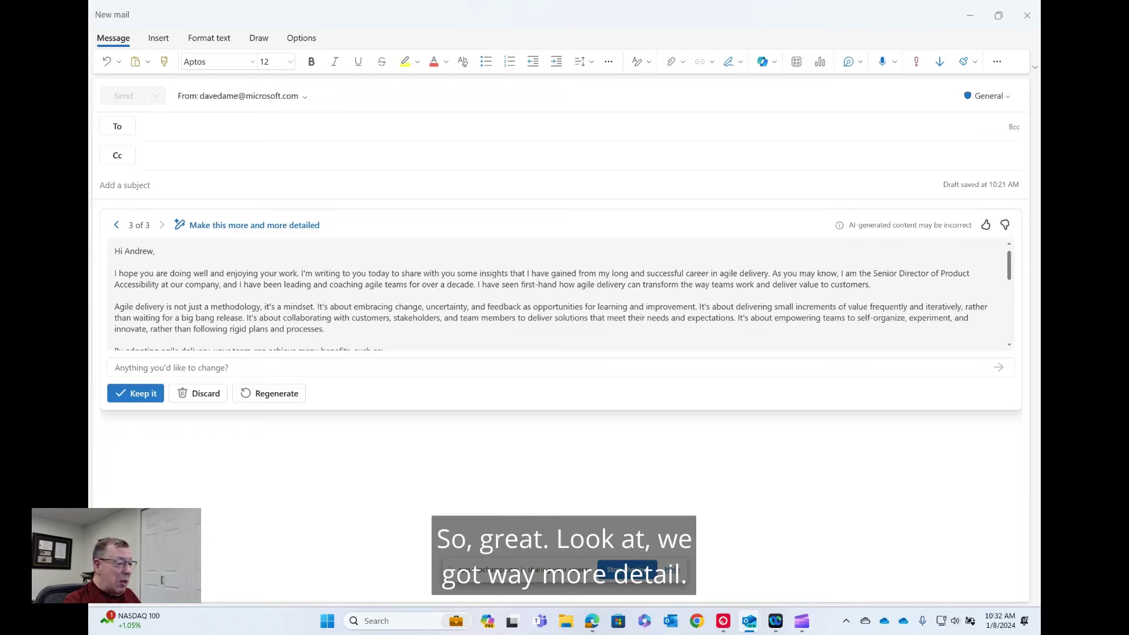
pyautogui.scroll(-1, 561, 294)
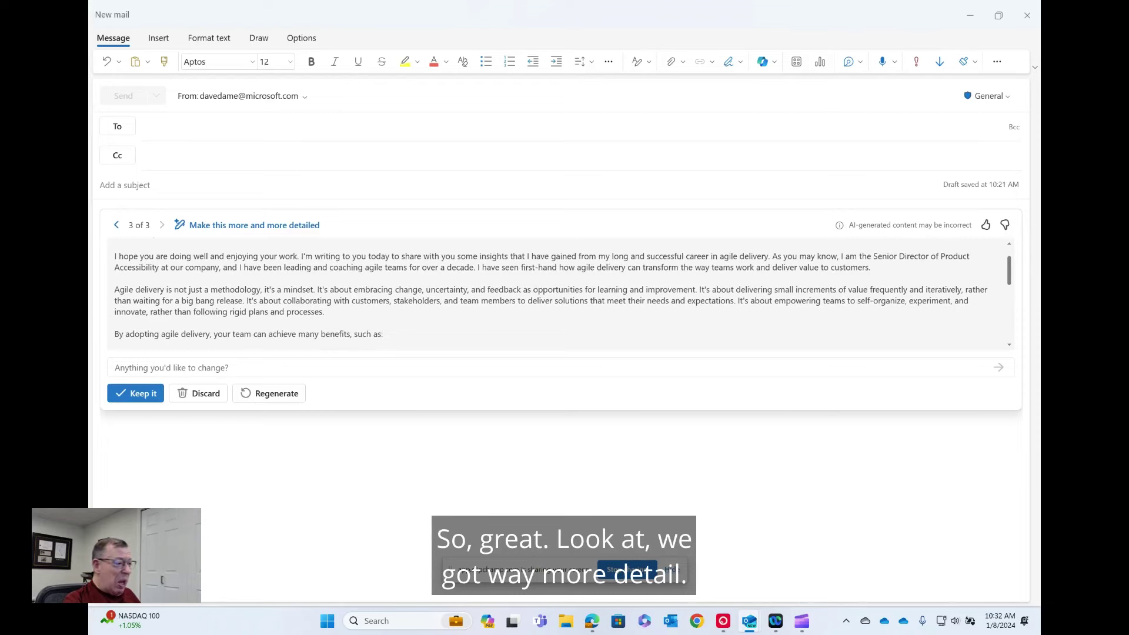
pyautogui.scroll(-1, 561, 294)
pyautogui.scroll(-1, 561, 294)
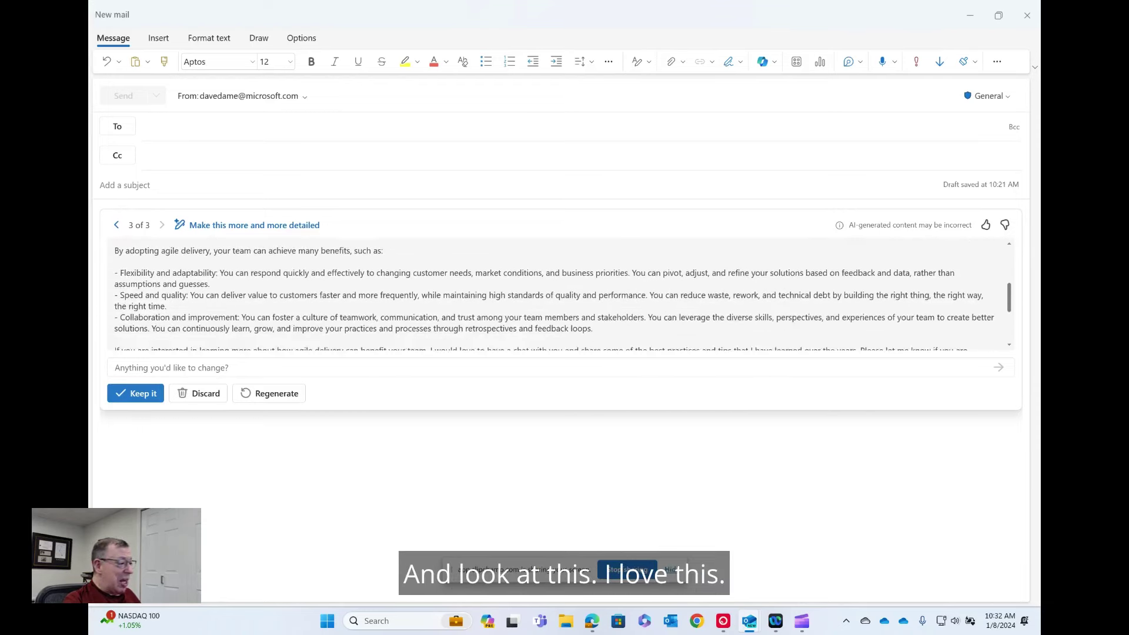
pyautogui.scroll(-1, 561, 294)
pyautogui.scroll(-1, 561, 294)
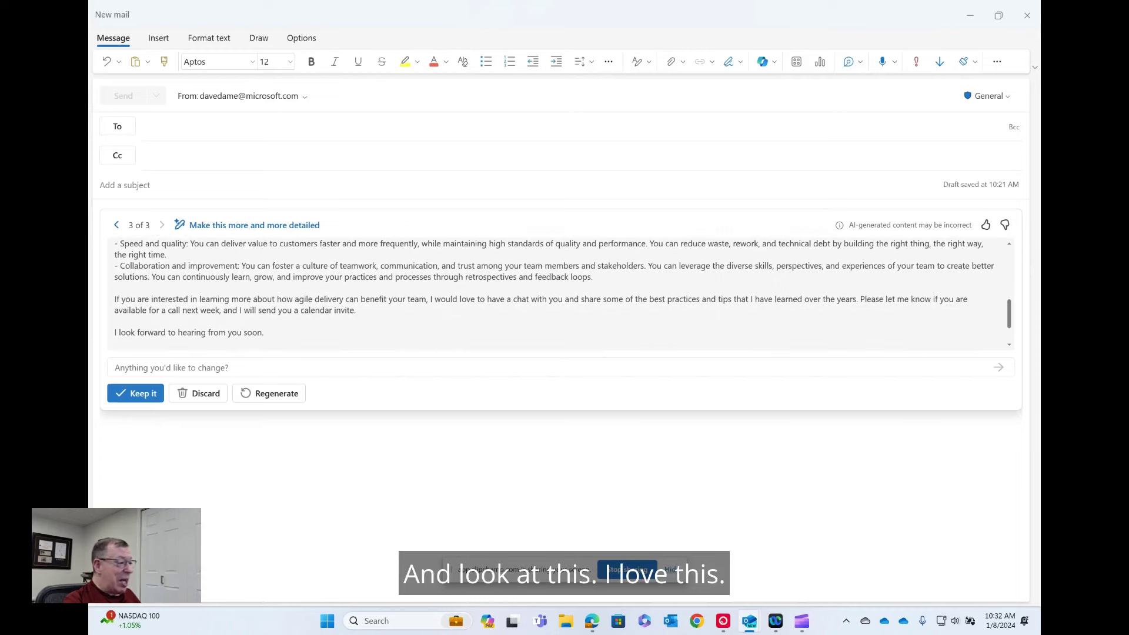
pyautogui.scroll(3, 561, 294)
pyautogui.scroll(-4, 561, 294)
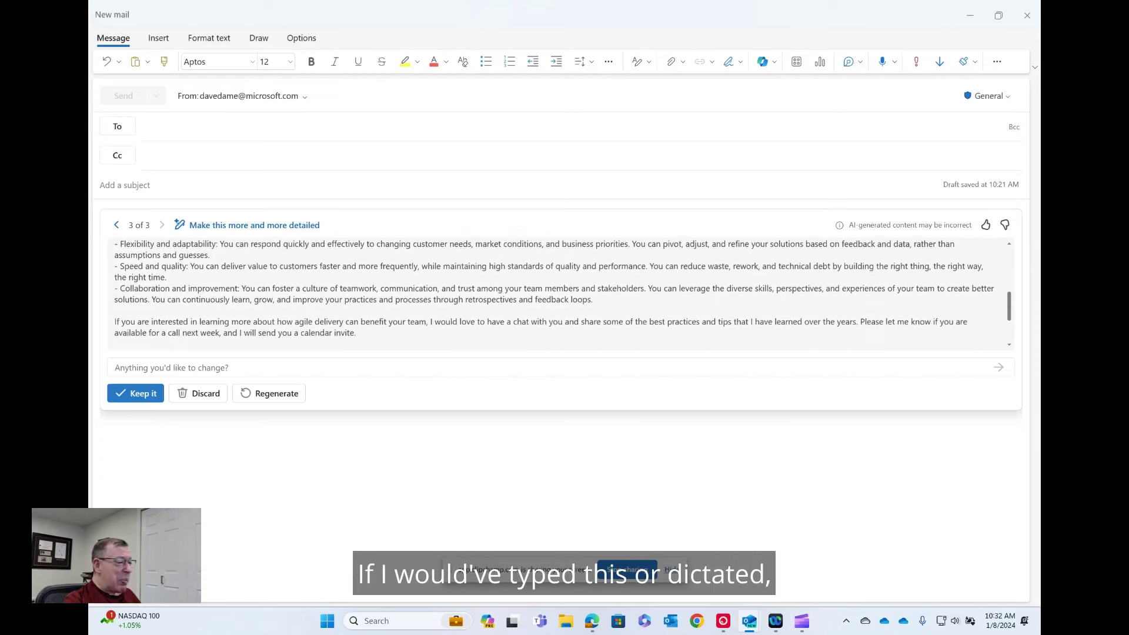
pyautogui.scroll(-1, 562, 294)
pyautogui.scroll(1, 561, 294)
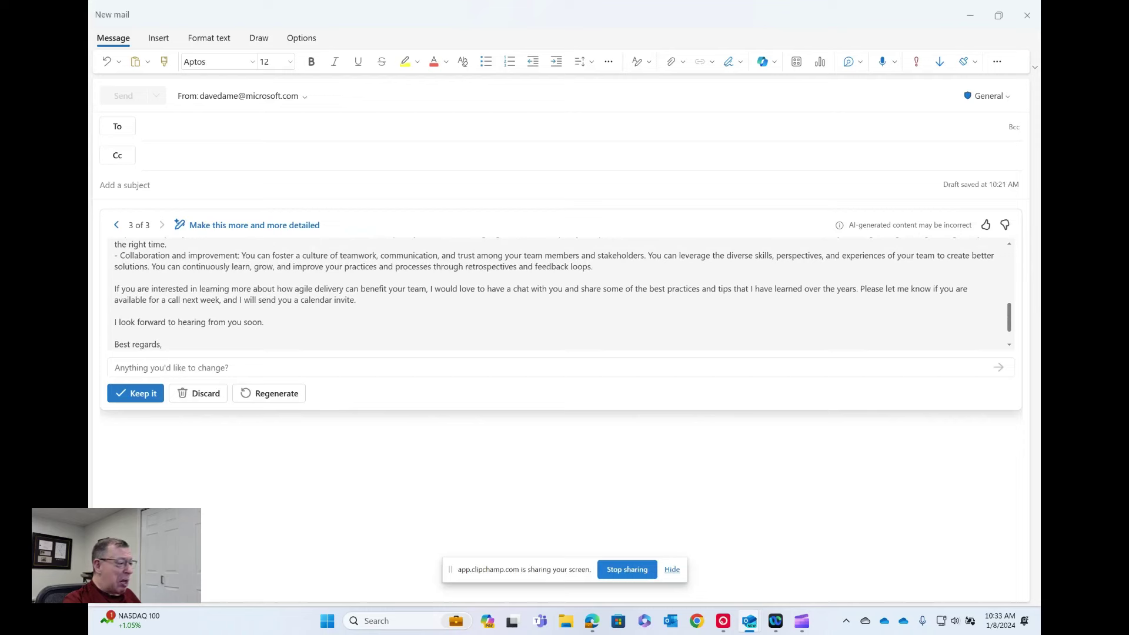
pyautogui.scroll(-1, 561, 294)
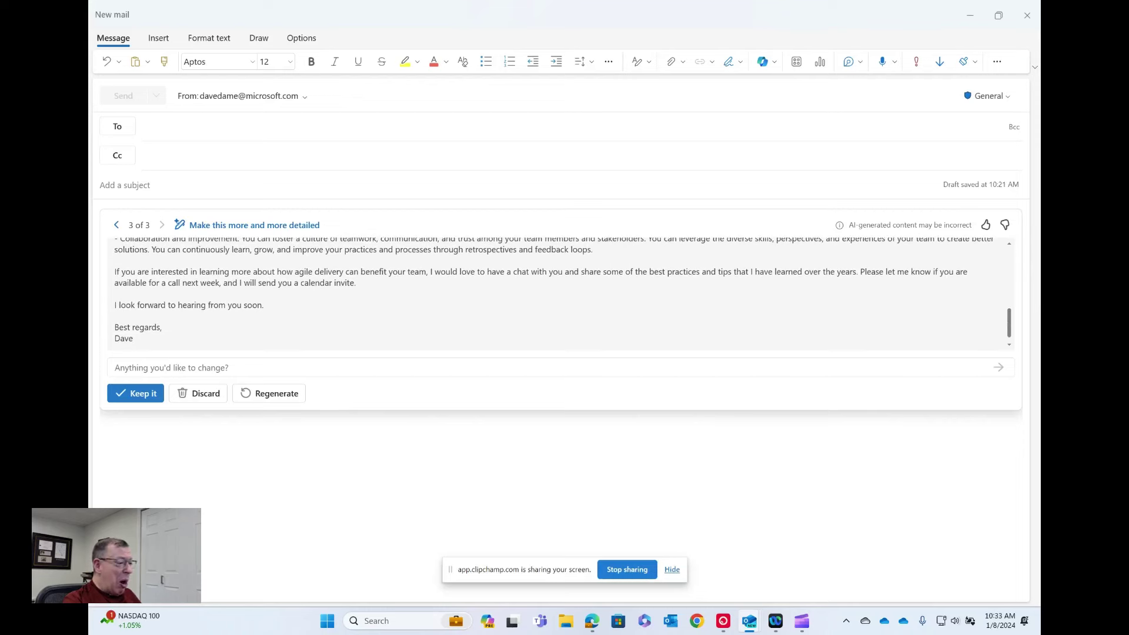
pyautogui.scroll(2, 561, 294)
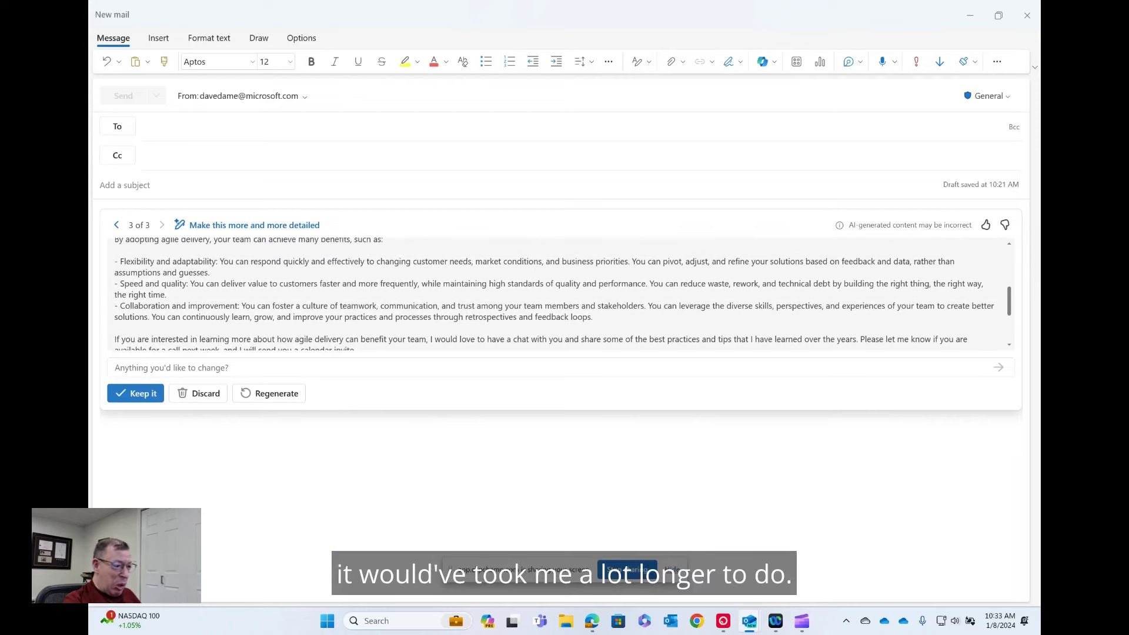
pyautogui.scroll(-2, 562, 294)
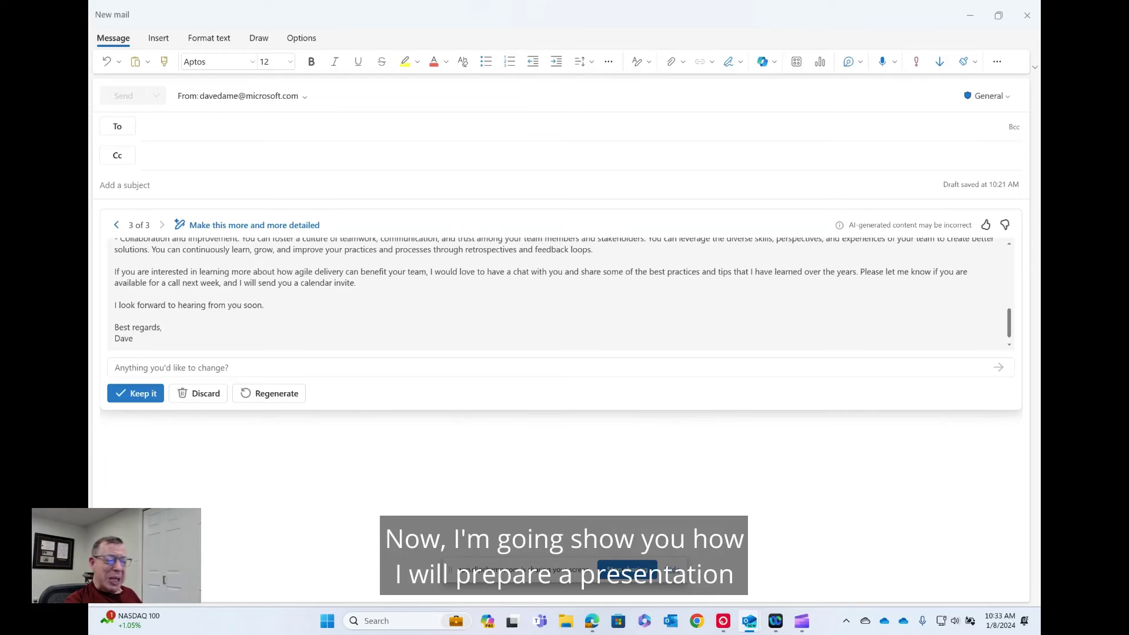
pyautogui.moveTo(592, 621)
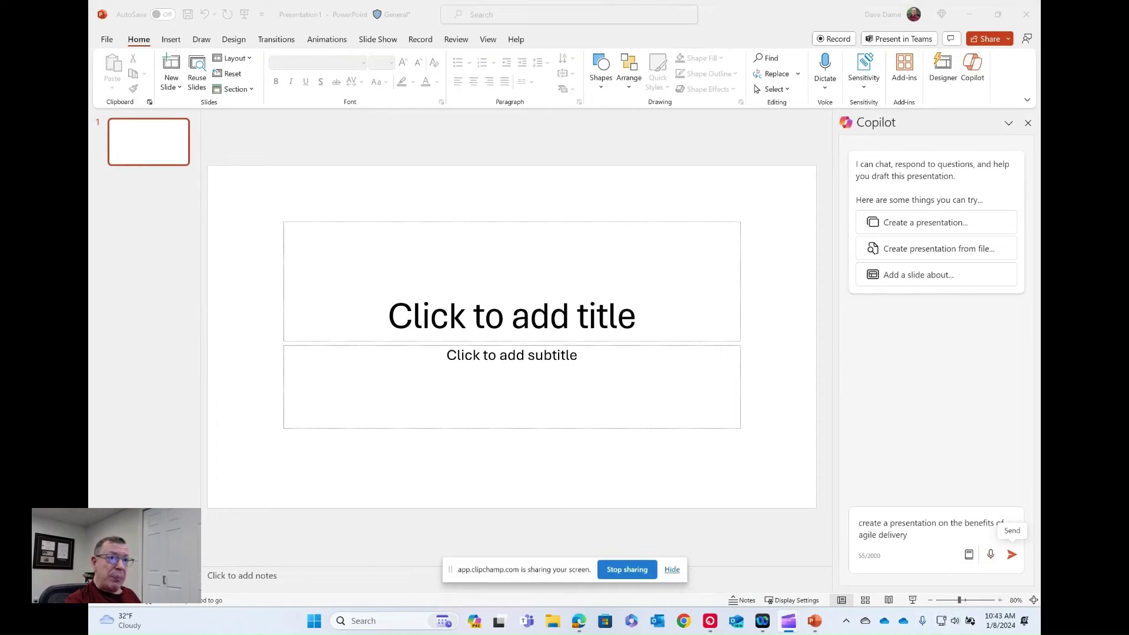
# Send the Copilot request to build The Benefits of Agile Delivery presentation
pyautogui.click(1011, 554)
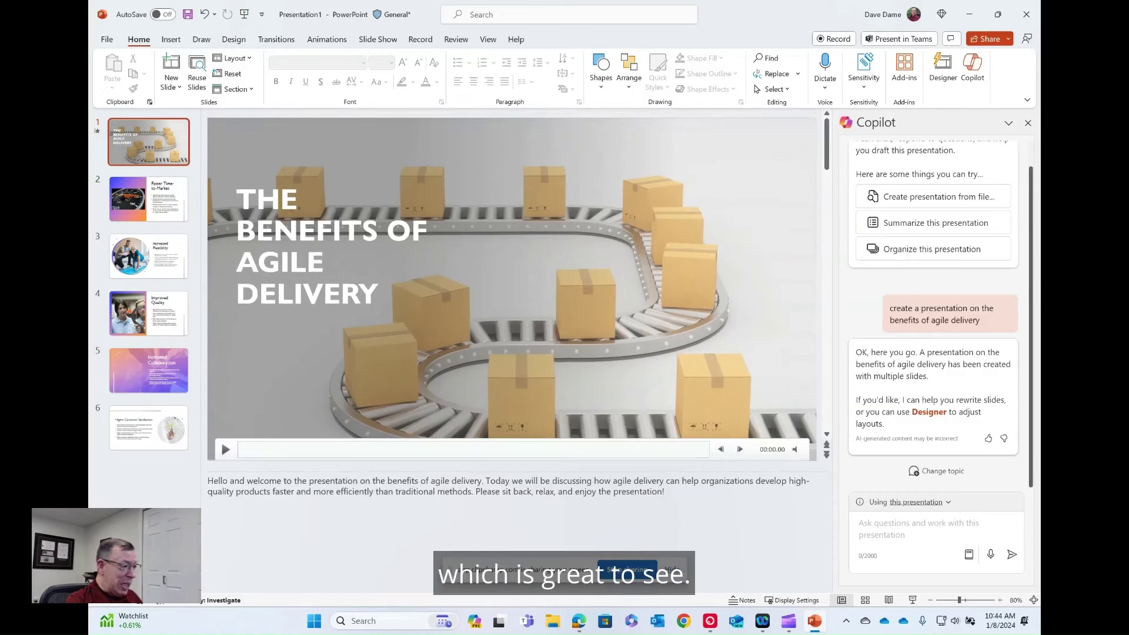
# Review slides 2–4 and set the insertion point after the Improved Quality slide
pyautogui.click(148, 199)
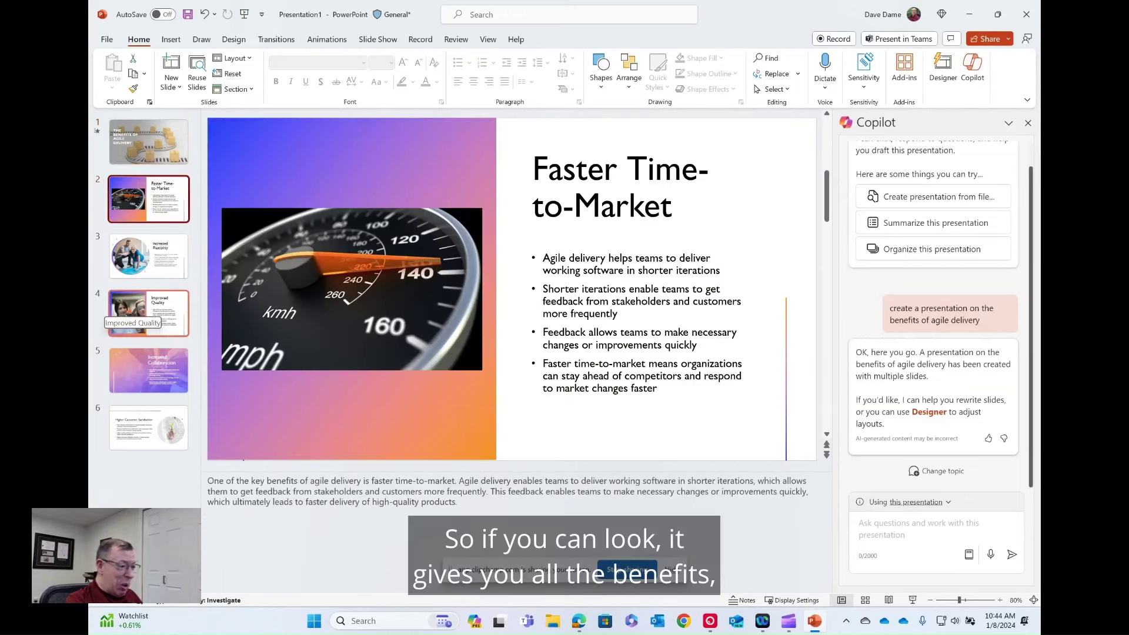
pyautogui.click(149, 256)
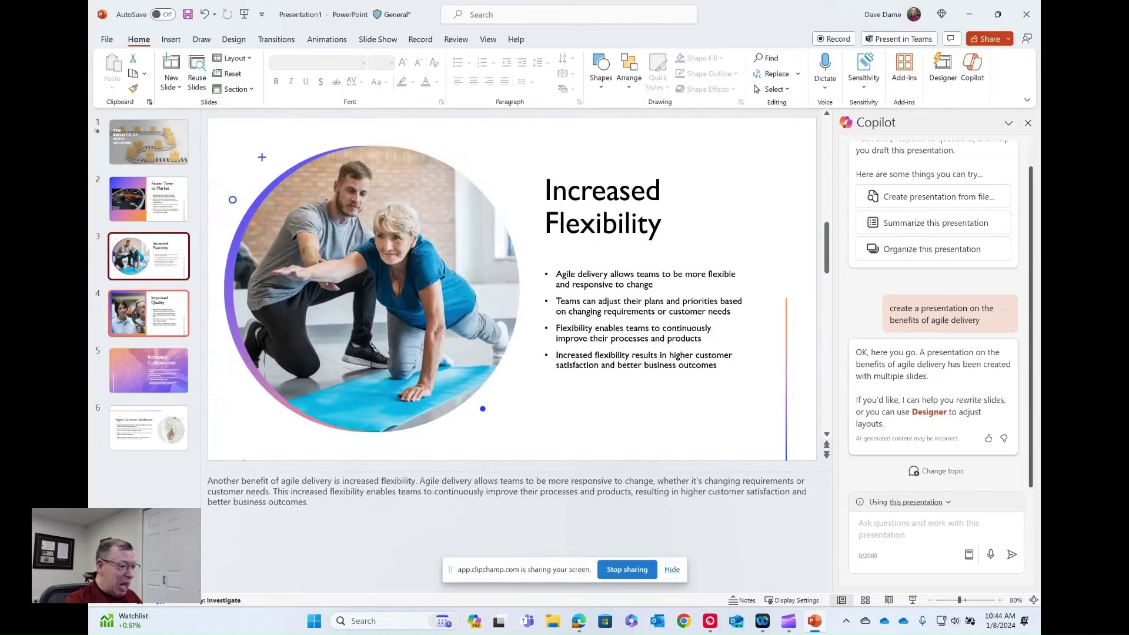
pyautogui.click(126, 326)
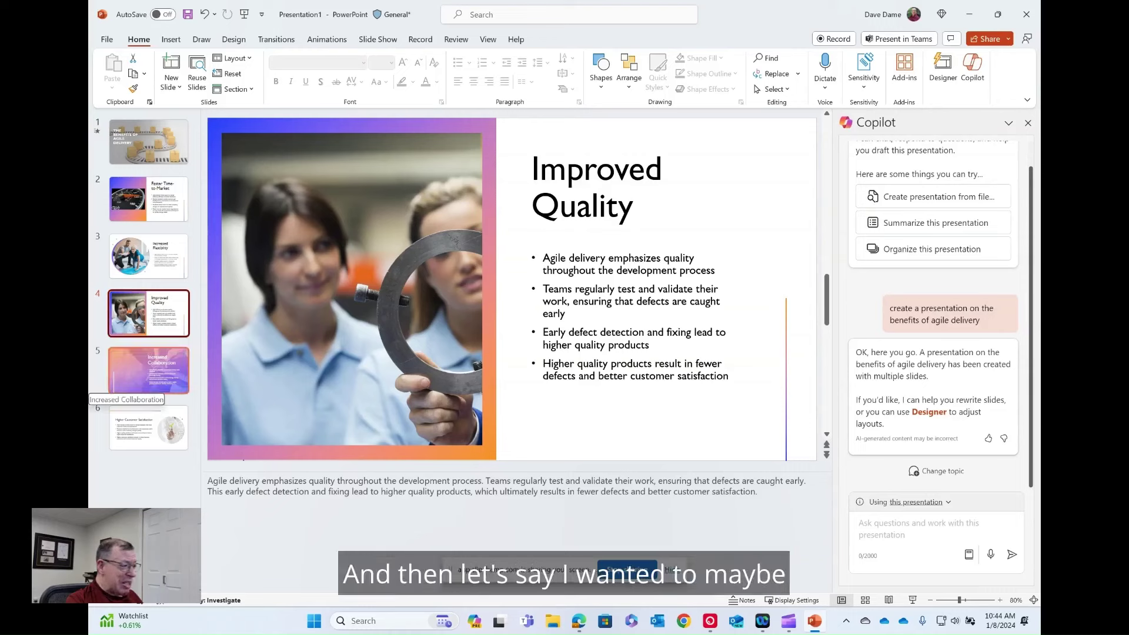
pyautogui.click(149, 341)
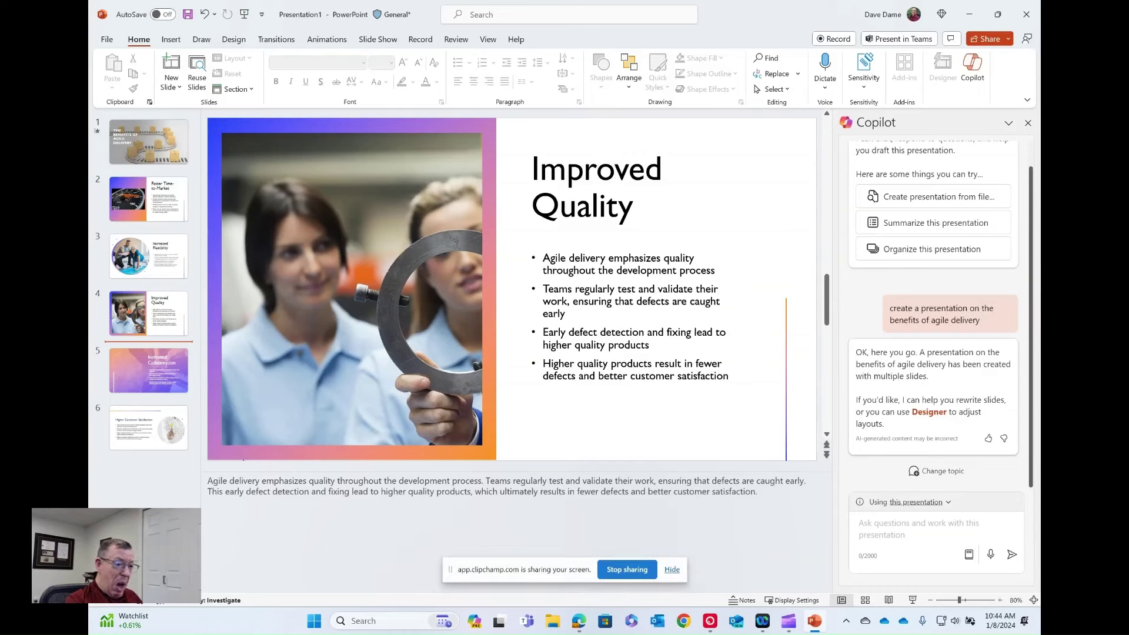
# Ask Copilot to 'create slides that describe the scrum framework events'
pyautogui.click(935, 529)
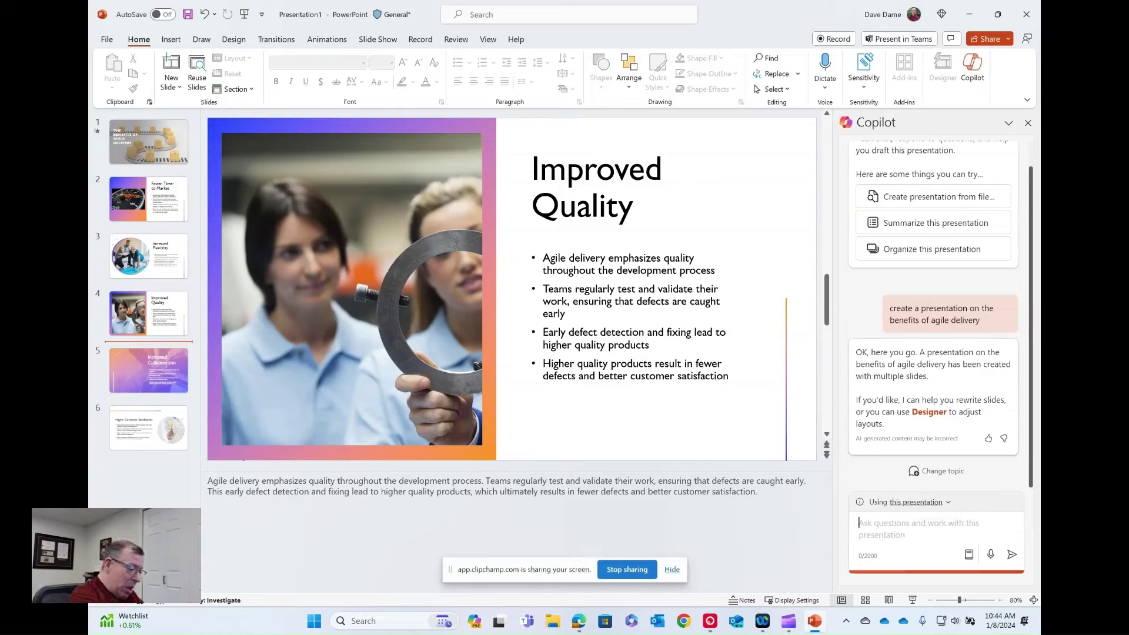
pyautogui.write('create')
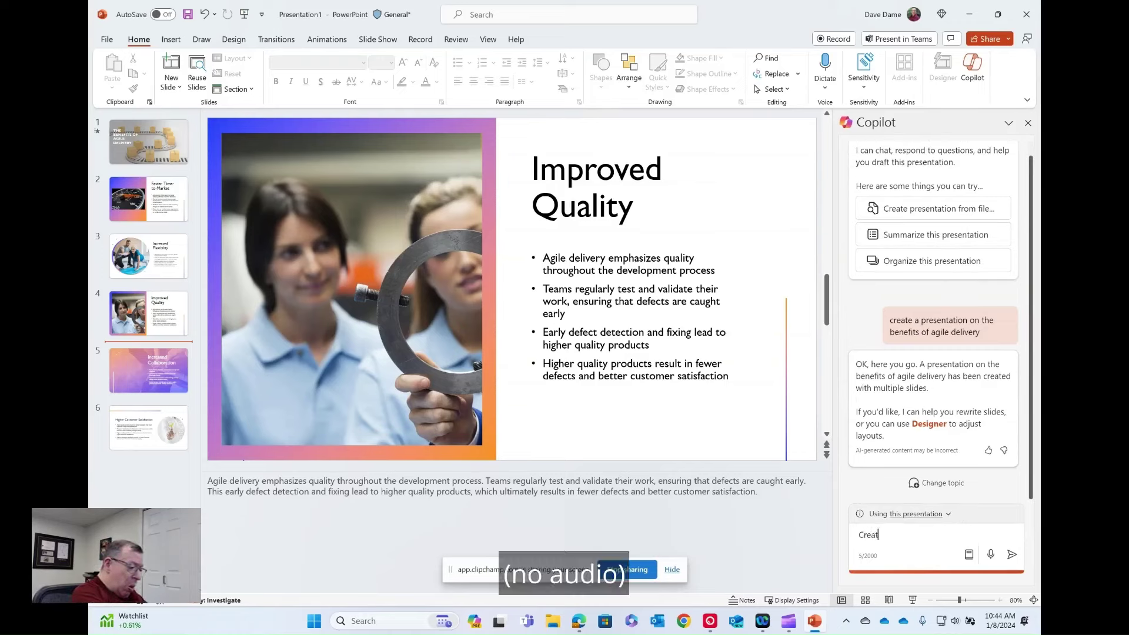
pyautogui.write(' sli')
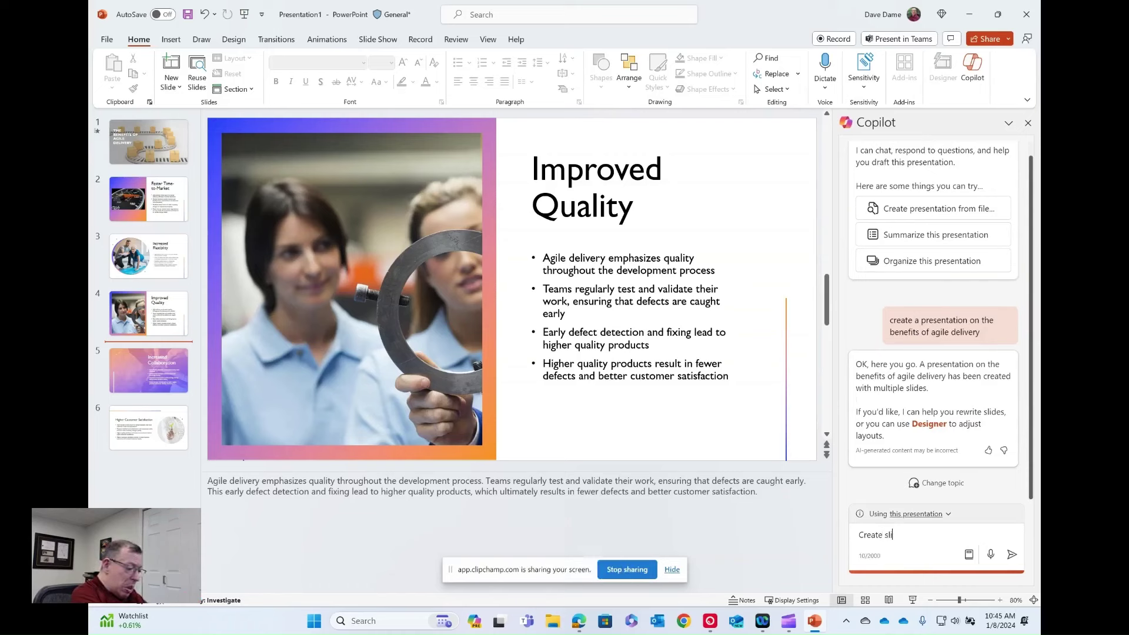
pyautogui.write('des th')
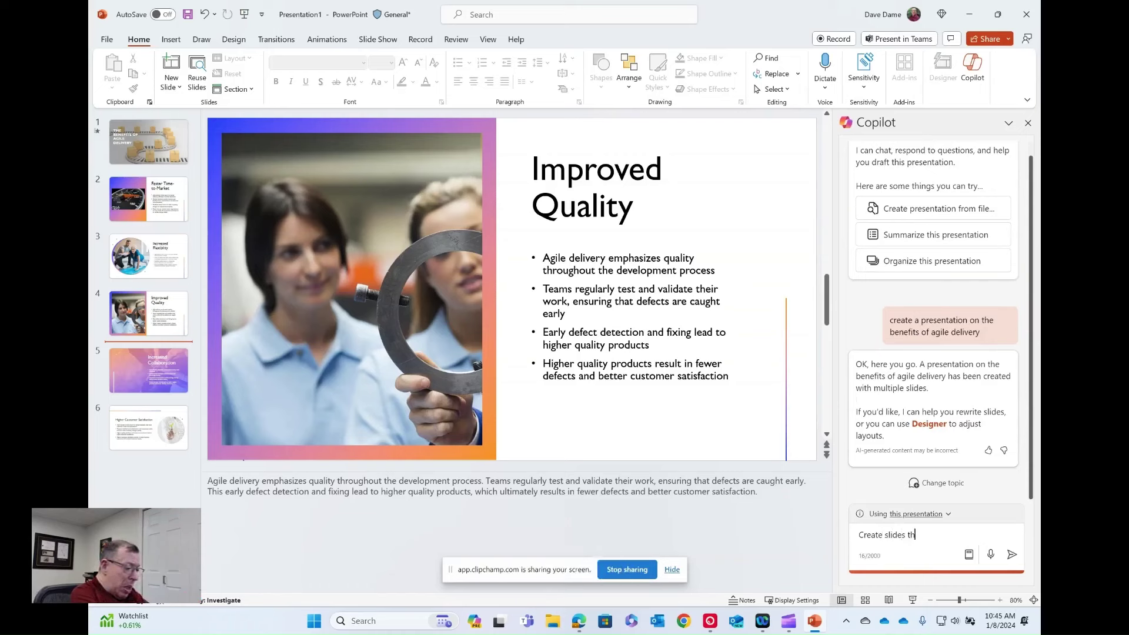
pyautogui.write('at de')
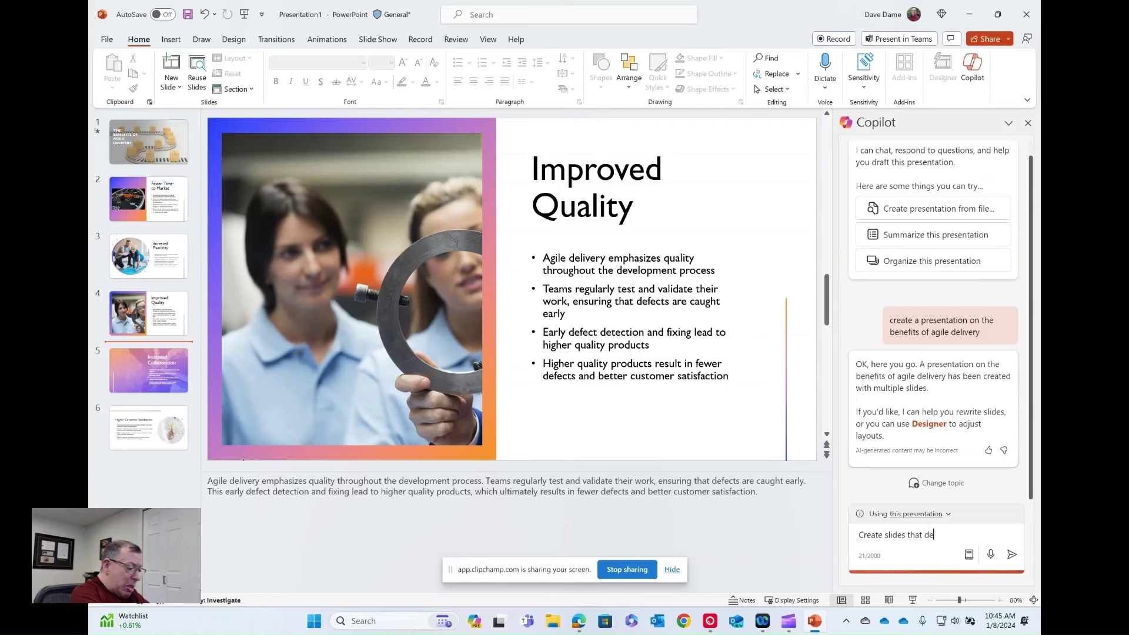
pyautogui.write('scrib')
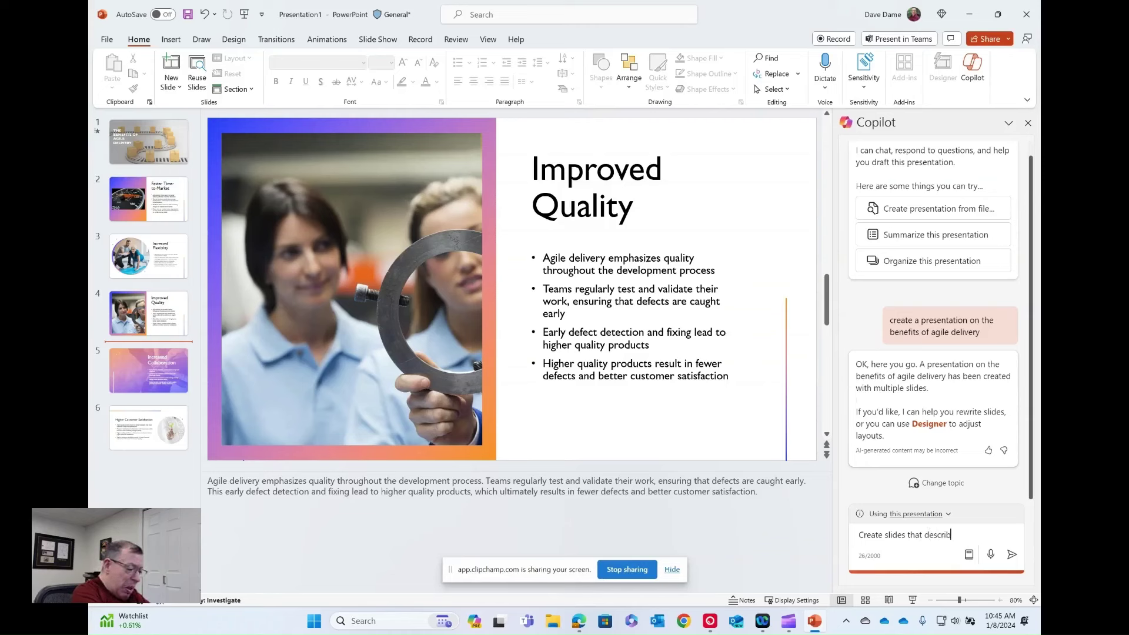
pyautogui.write('e the')
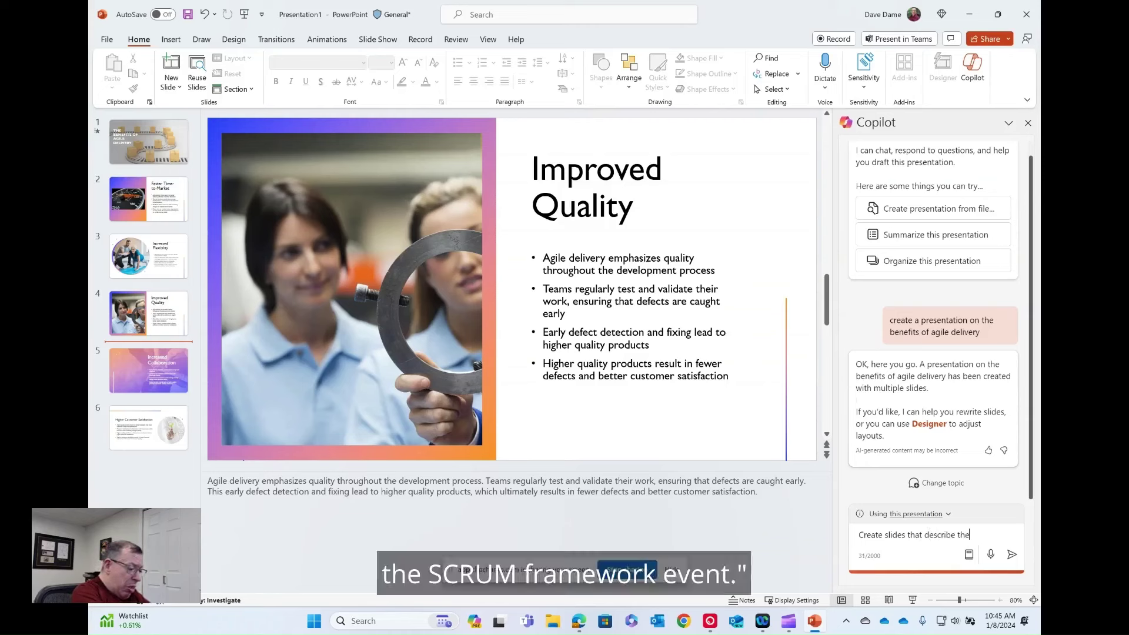
pyautogui.write(' scr')
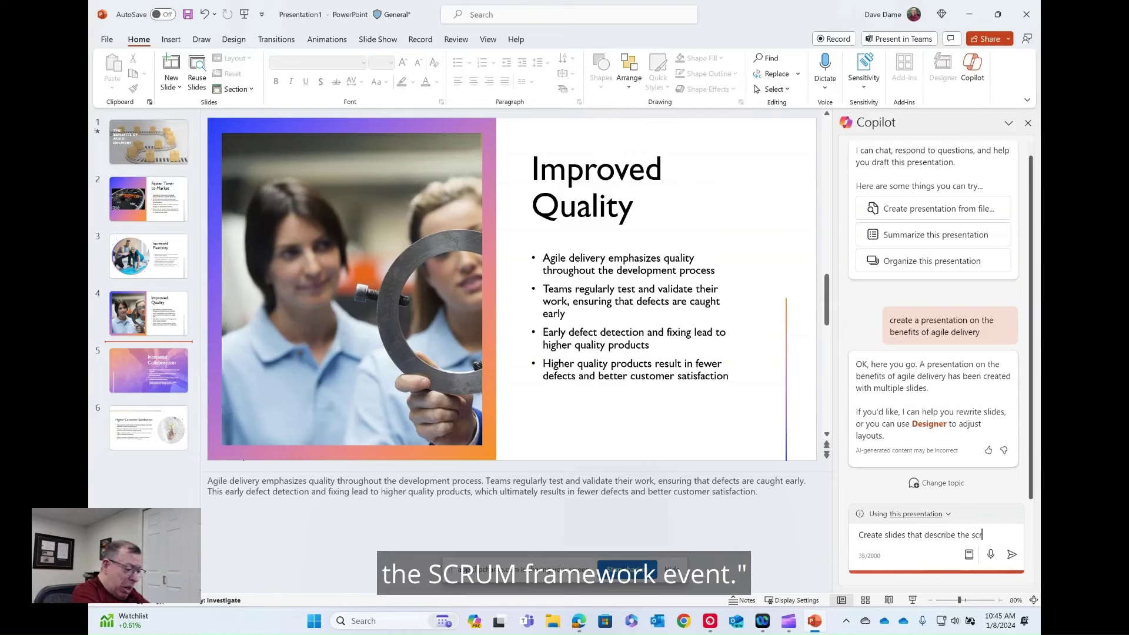
pyautogui.write('um fr')
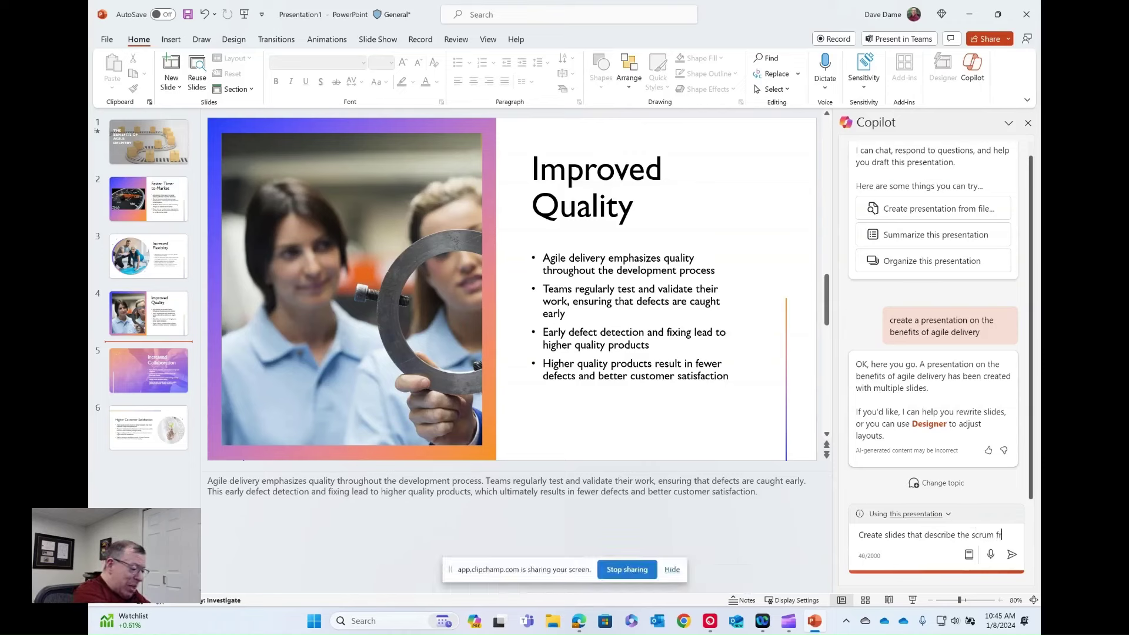
pyautogui.write('amewo')
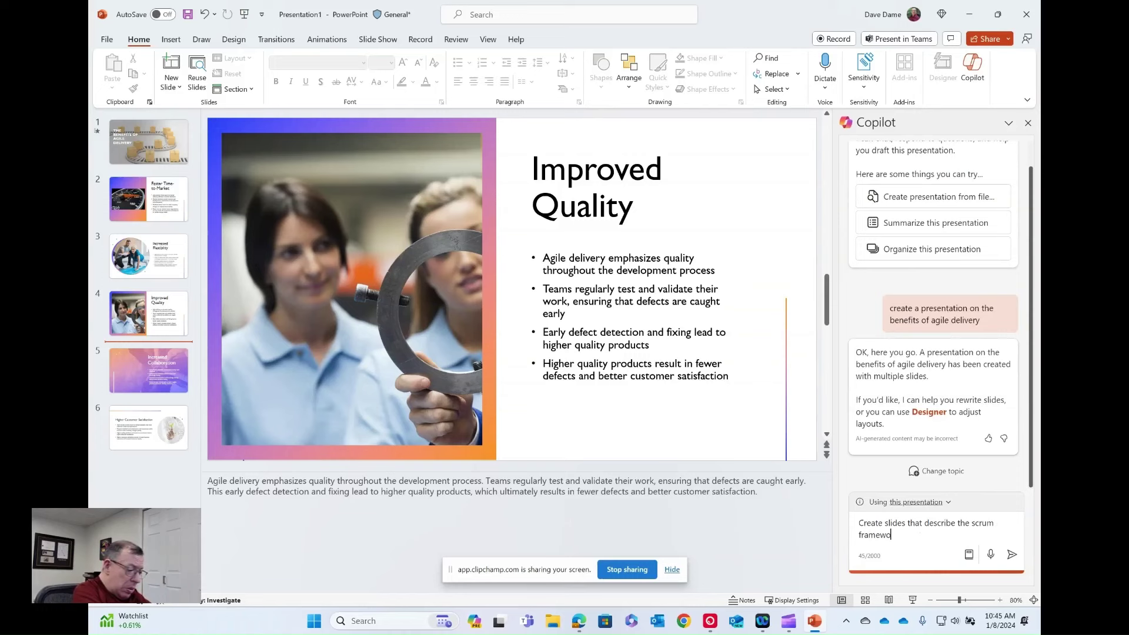
pyautogui.write('rk events')
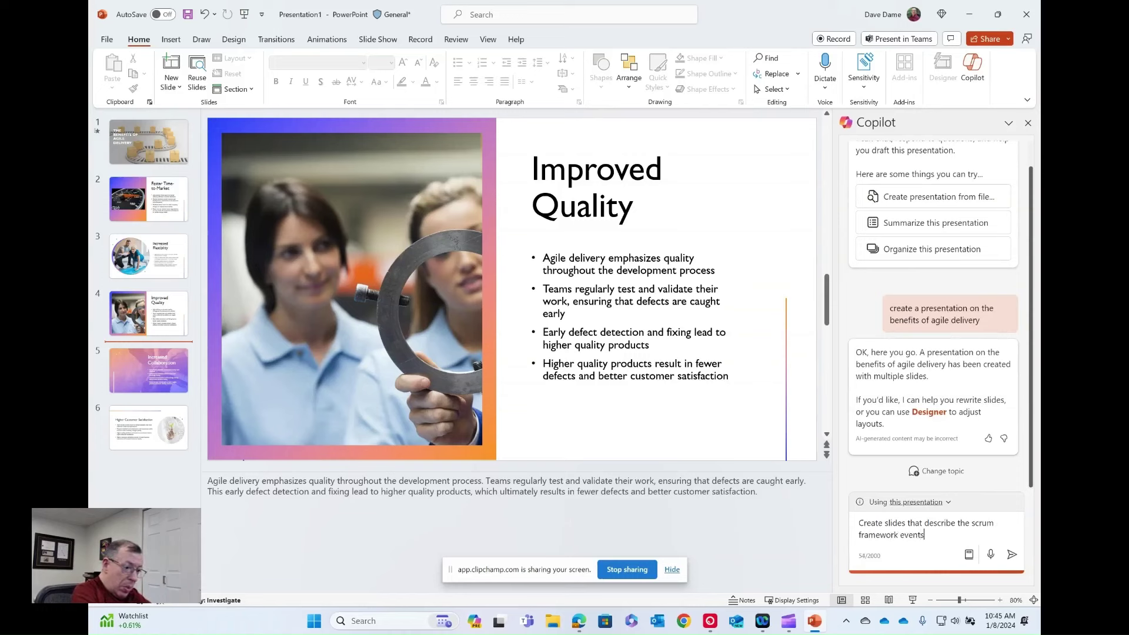
pyautogui.press('Return')
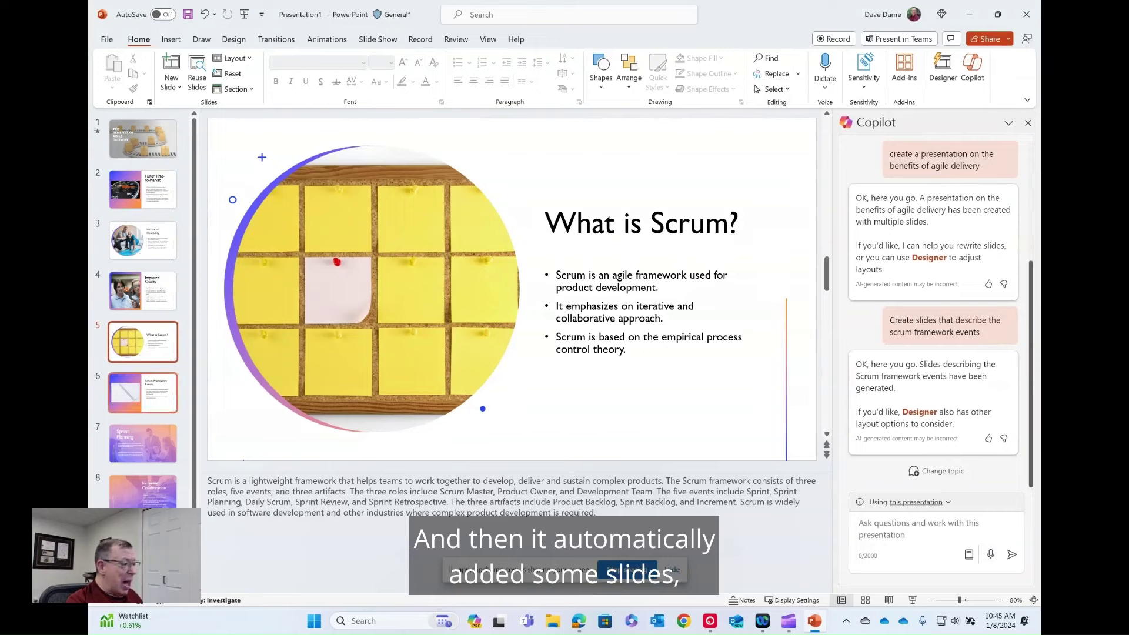
# Review the new Scrum Framework Events, Sprint Planning and Increased Collaboration slides
pyautogui.click(143, 392)
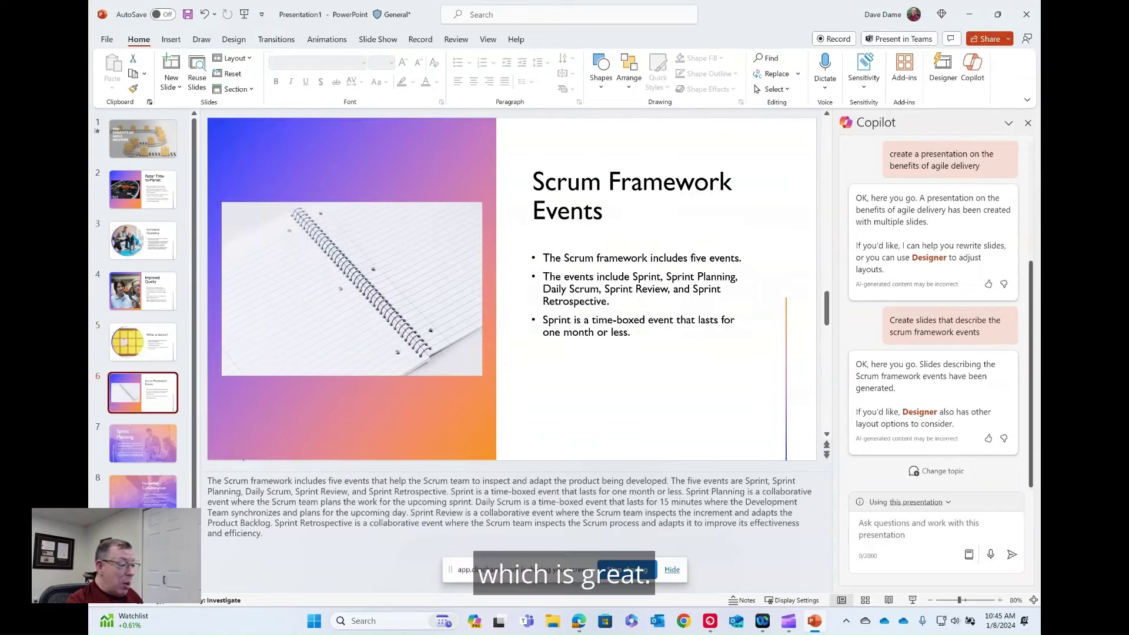
pyautogui.click(130, 446)
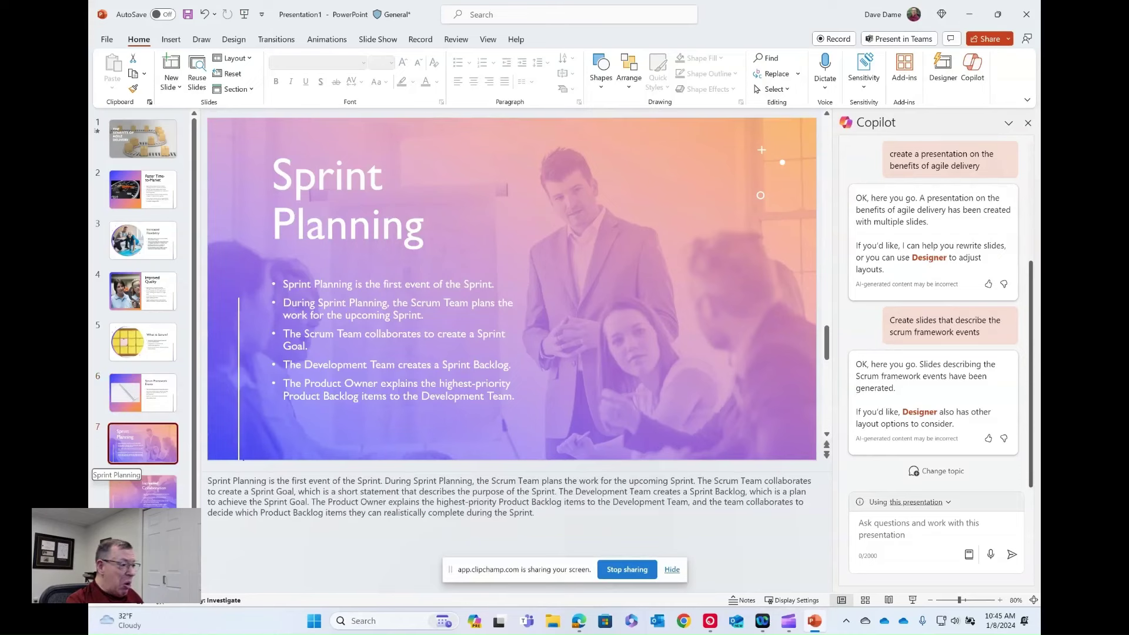
pyautogui.click(143, 491)
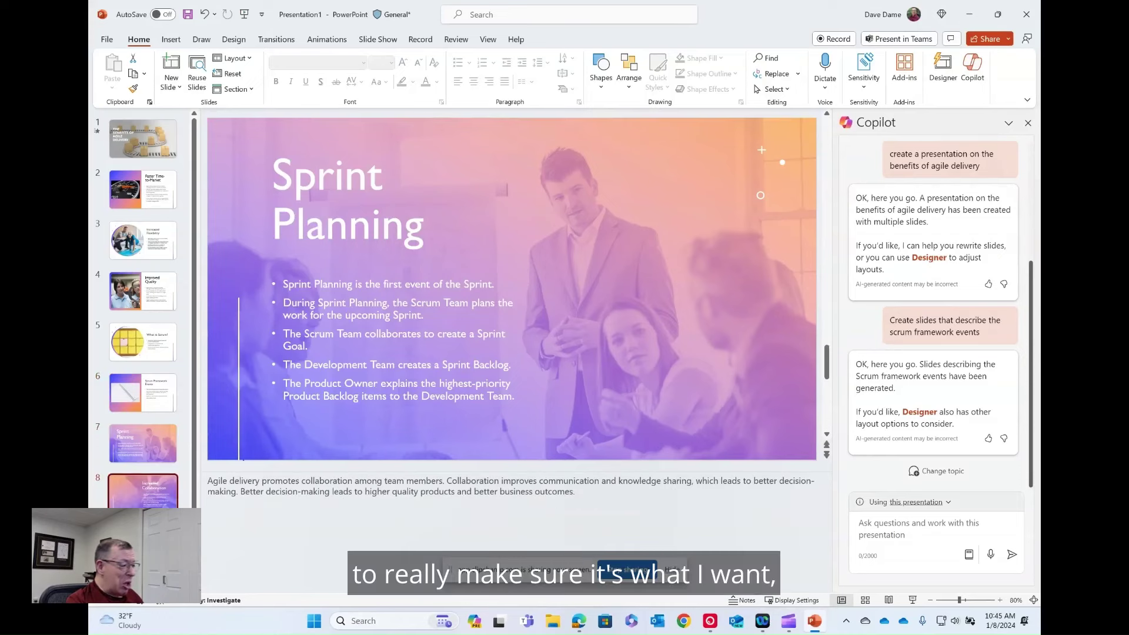